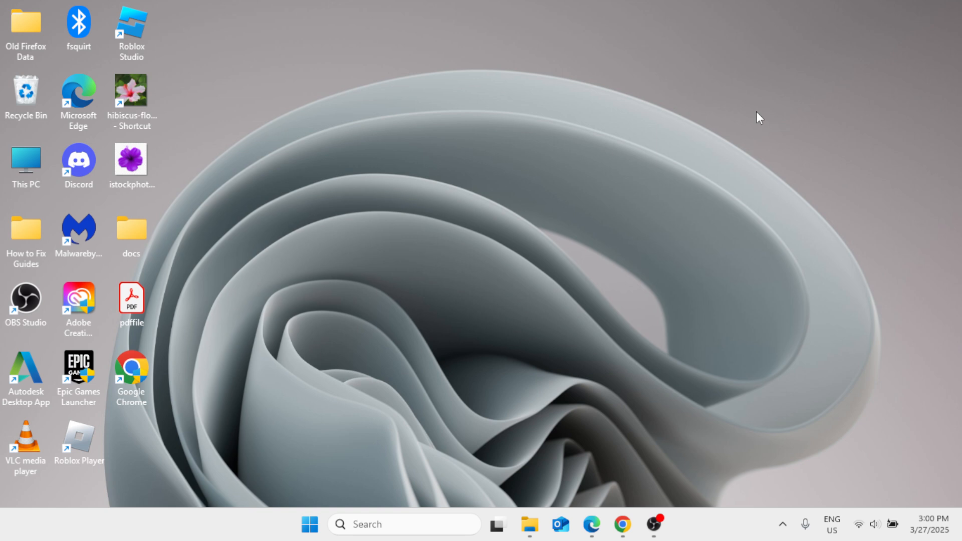
Step: Open the Windows Services console and bring up the properties of the WLAN AutoConfig service
click(369, 524)
text(services)
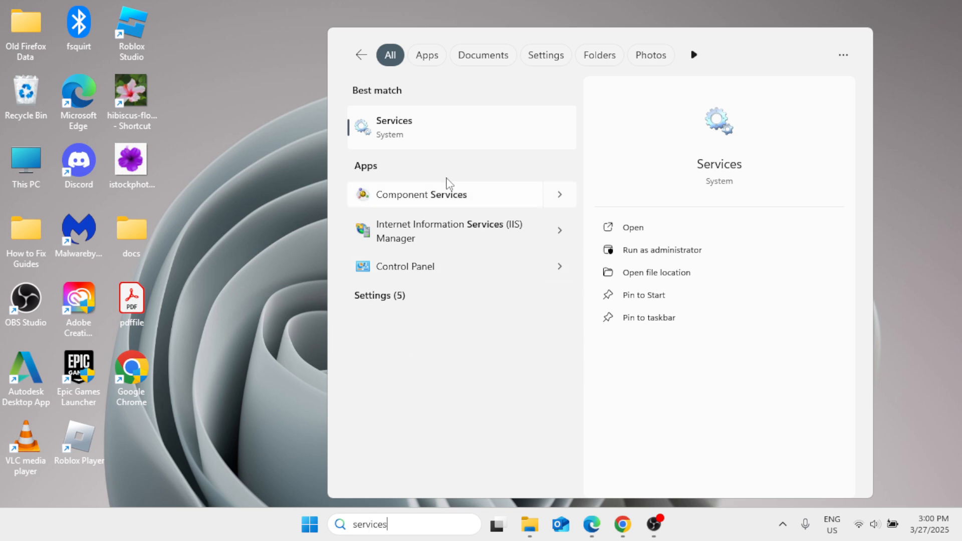
click(449, 146)
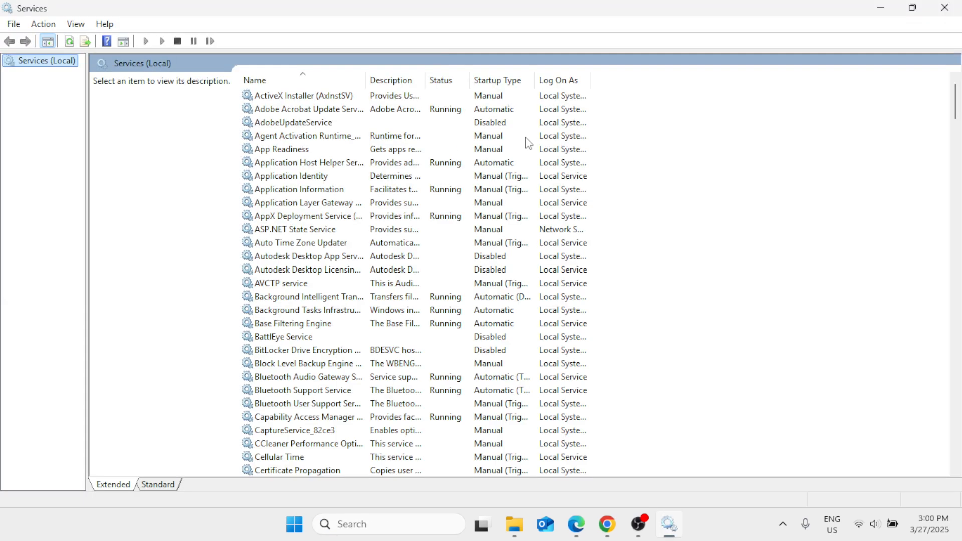
drag(956, 107, 947, 459)
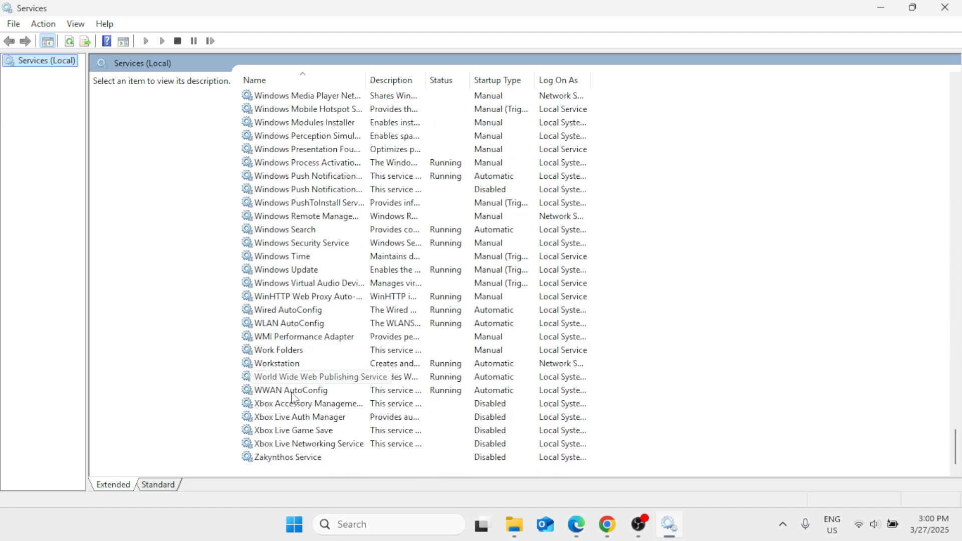
click(287, 322)
right_click(287, 322)
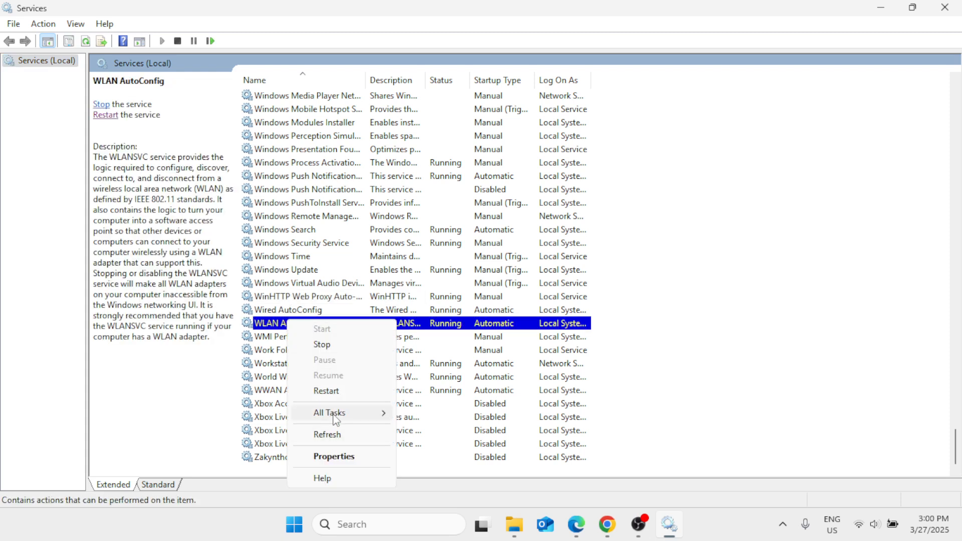
click(329, 456)
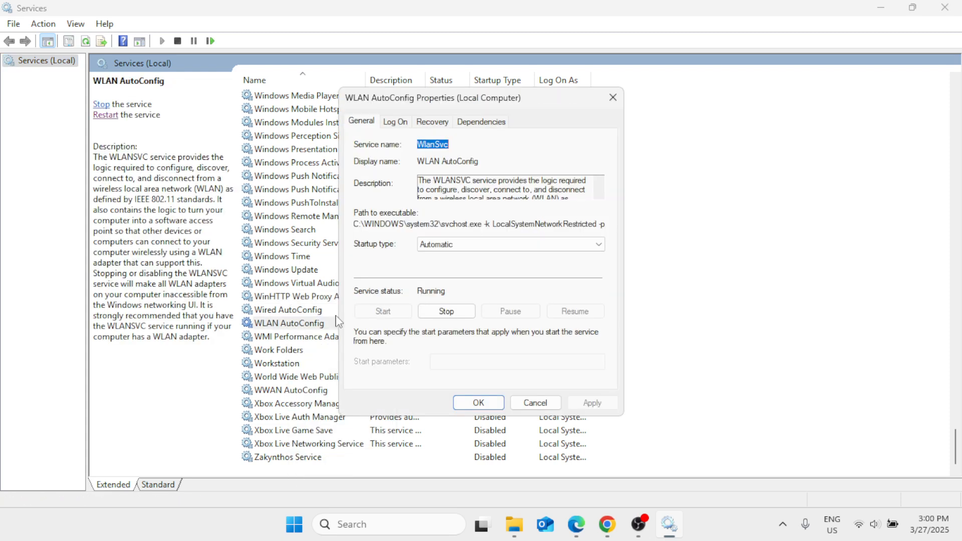
Step: Set the WLAN AutoConfig startup type to Automatic, then restart the service and close the Services console
click(445, 246)
click(434, 269)
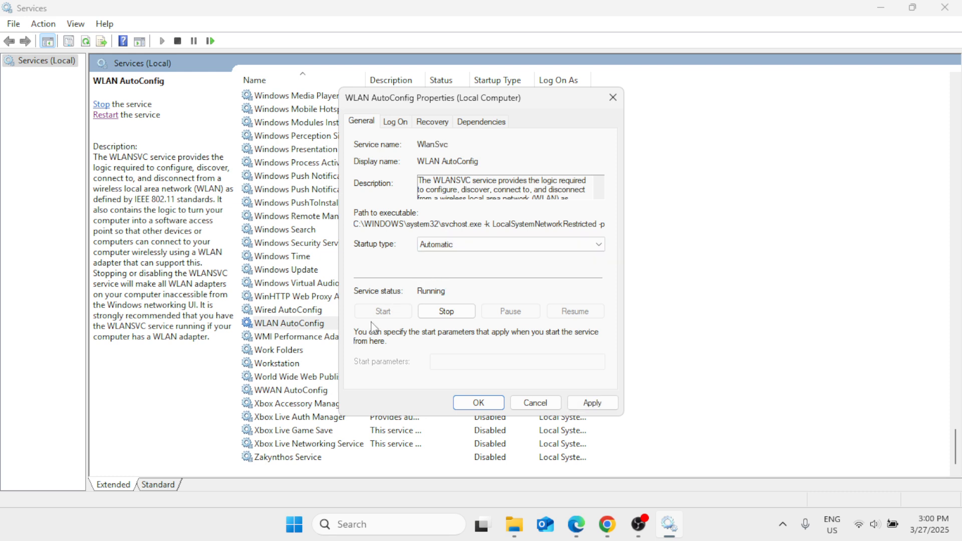
click(609, 402)
click(483, 403)
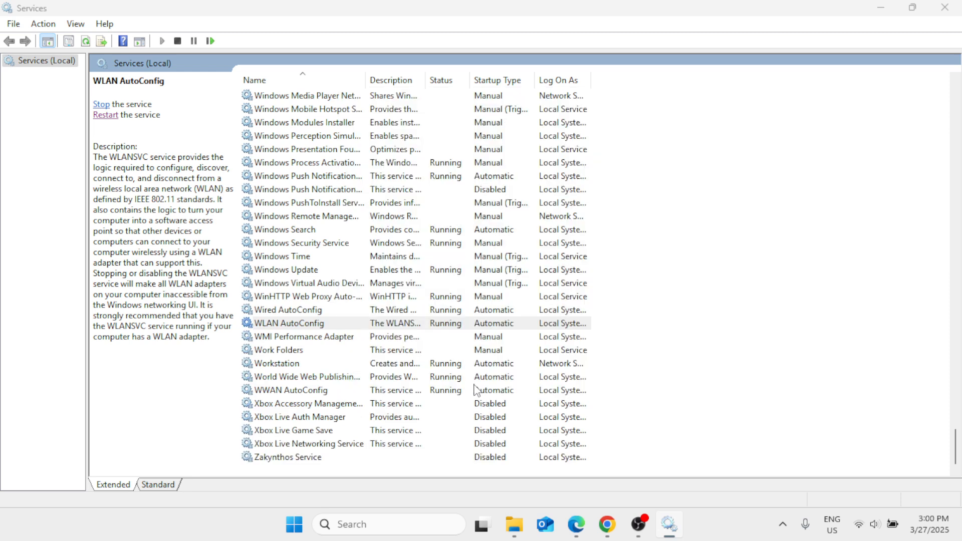
click(107, 116)
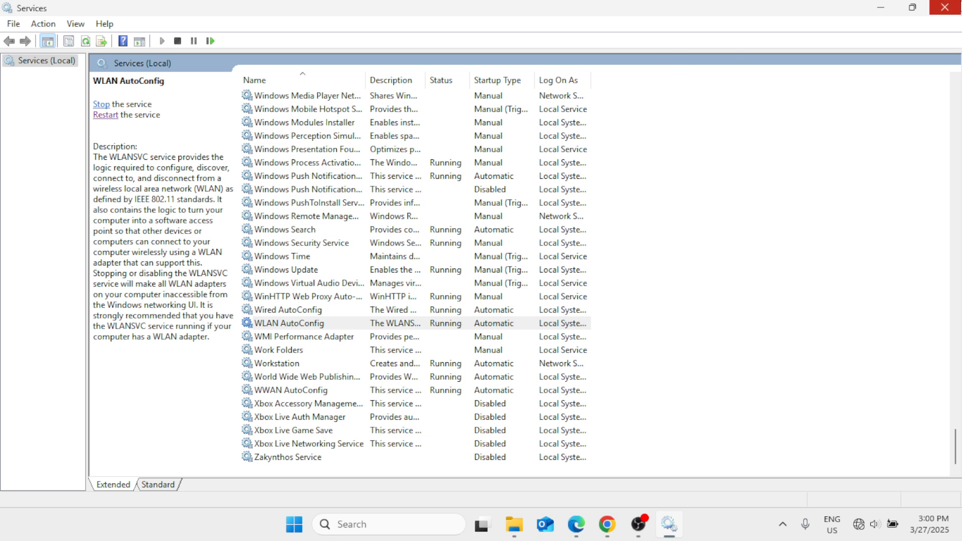
click(952, 6)
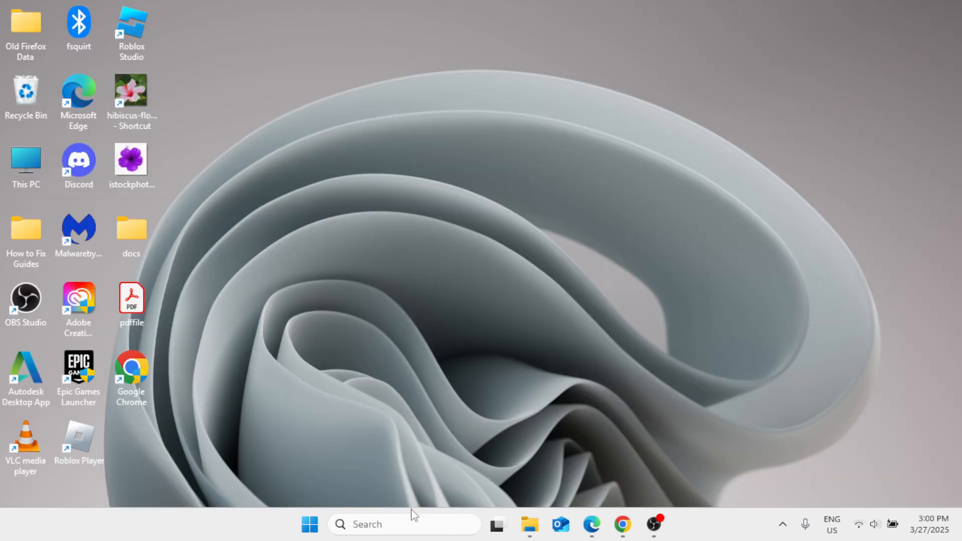
Step: Open Network Connections with ncpa.cpl and disable the Wi-Fi adapter
click(406, 527)
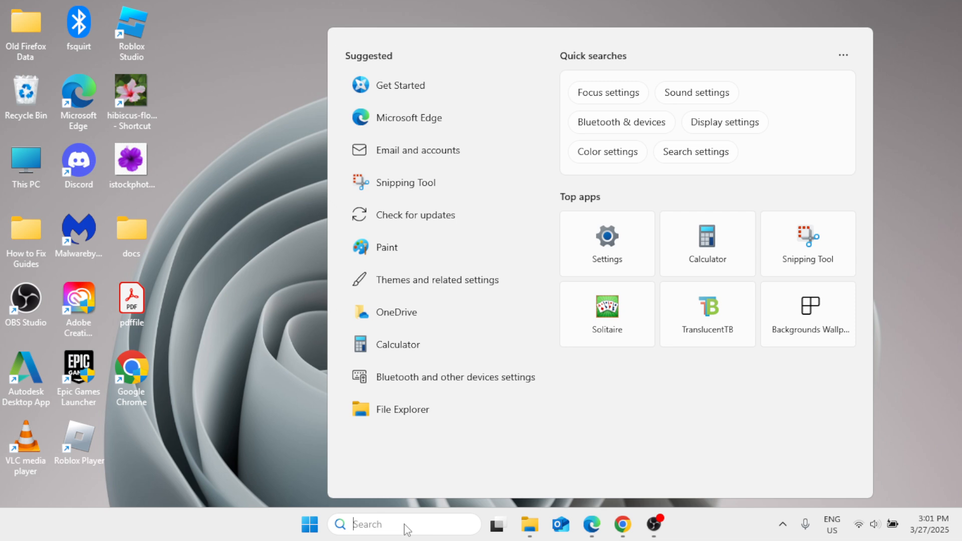
text(ncpa.cpl)
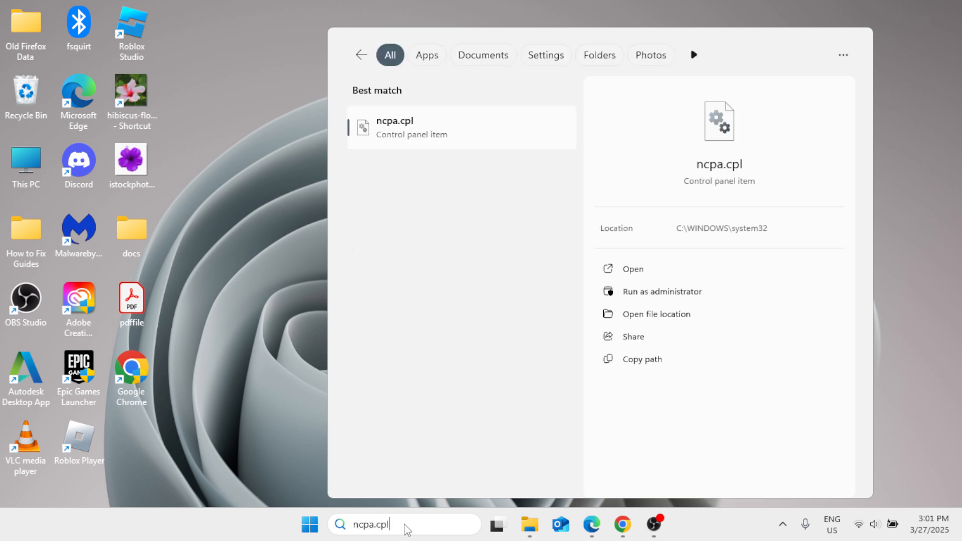
key(Return)
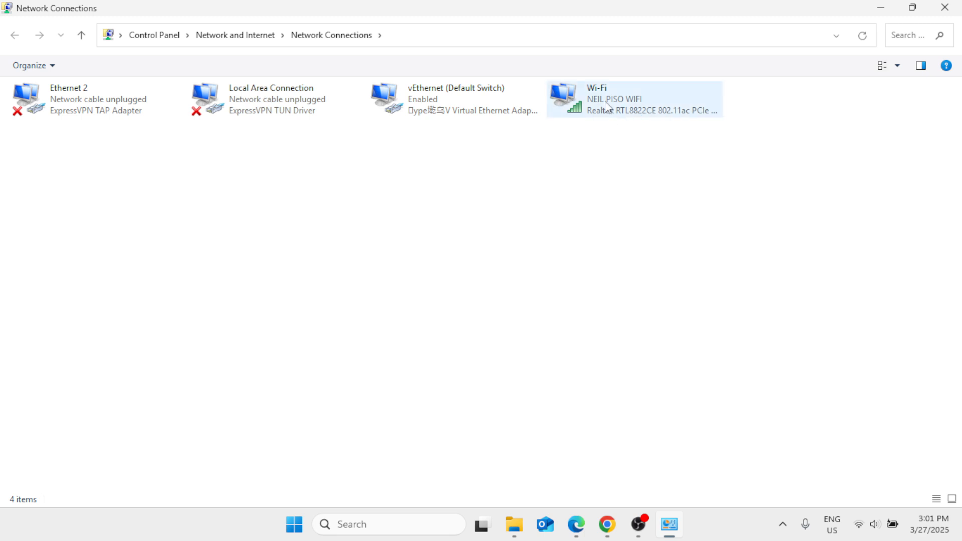
right_click(608, 106)
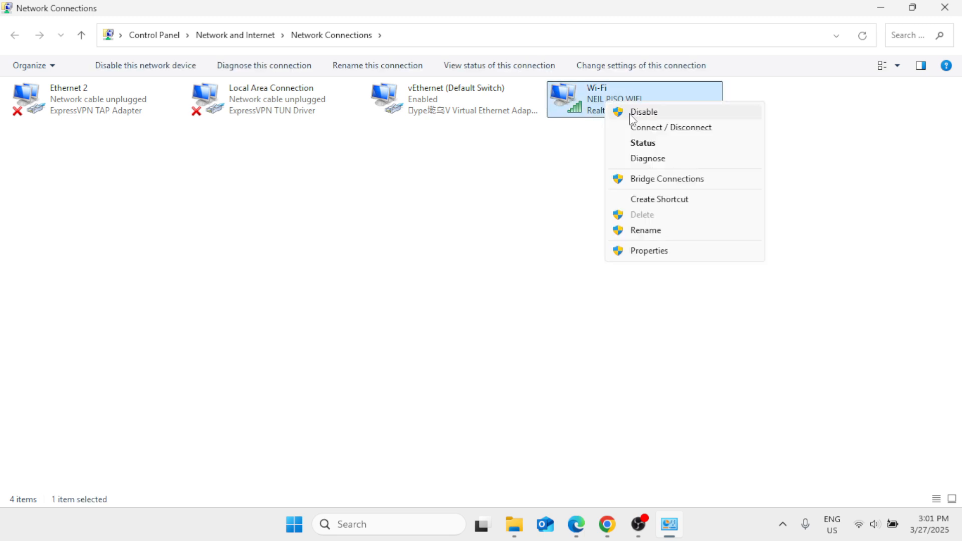
click(621, 112)
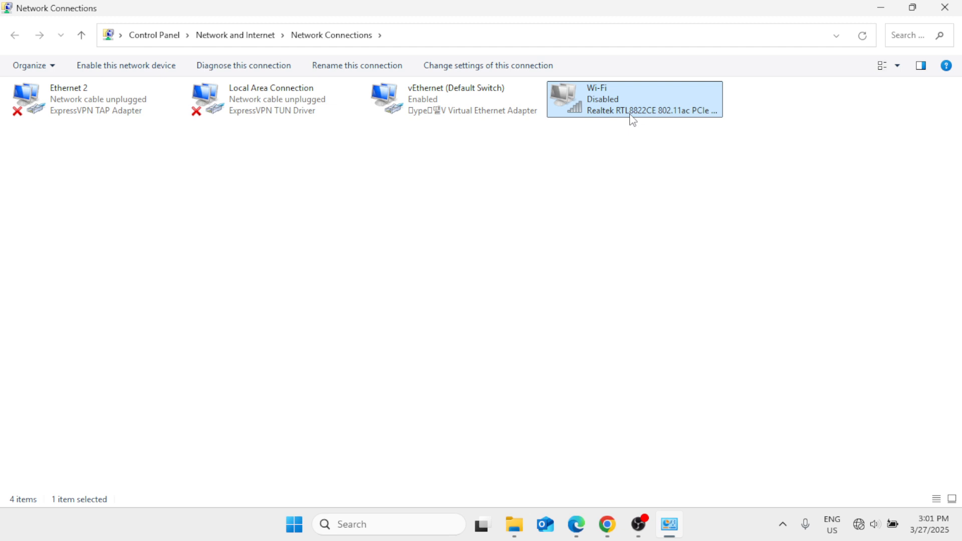
Step: Enable the Wi-Fi adapter again and close Network Connections
right_click(633, 120)
click(643, 125)
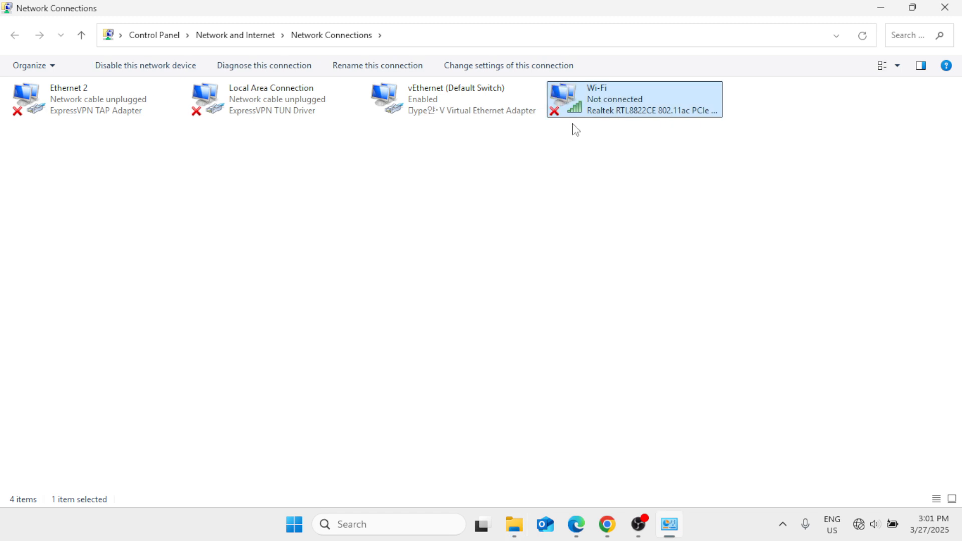
click(945, 7)
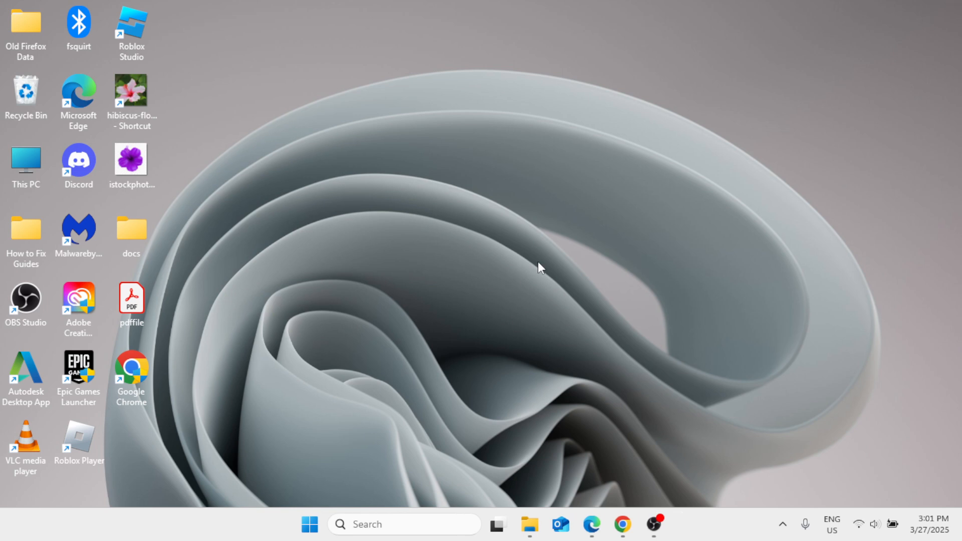
Step: Open Device Manager and select the Realtek RTL8822CE 802.11ac PCIe Adapter among the network adapters
right_click(309, 526)
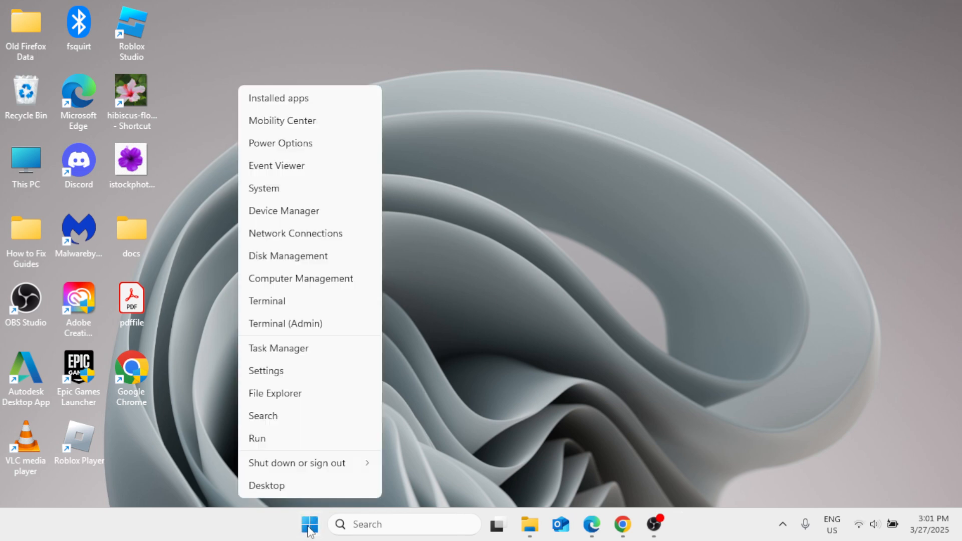
click(303, 216)
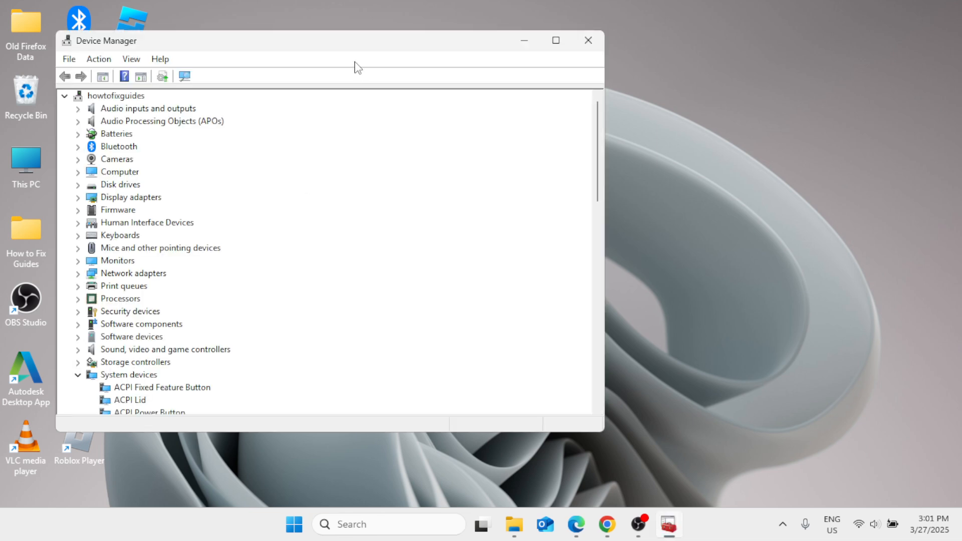
drag(362, 46, 506, 50)
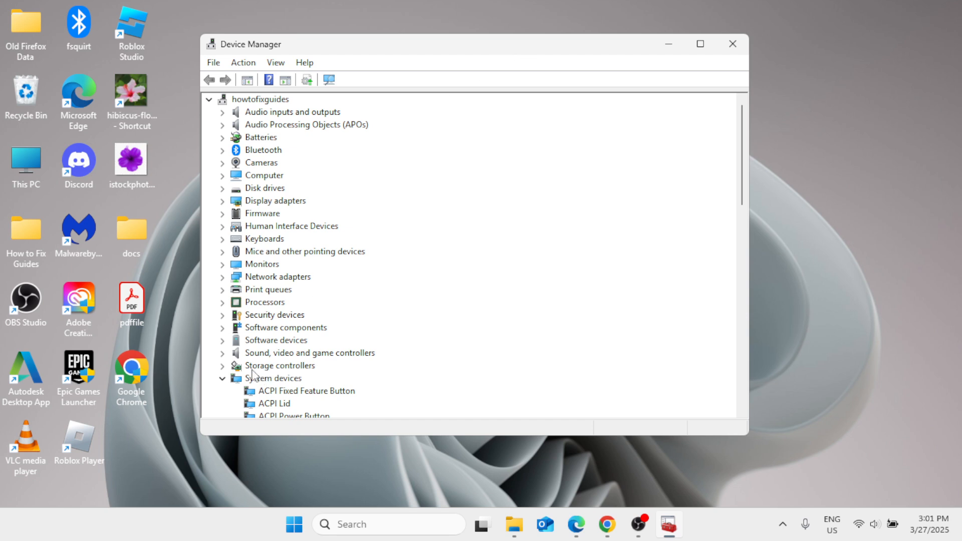
click(223, 277)
click(299, 306)
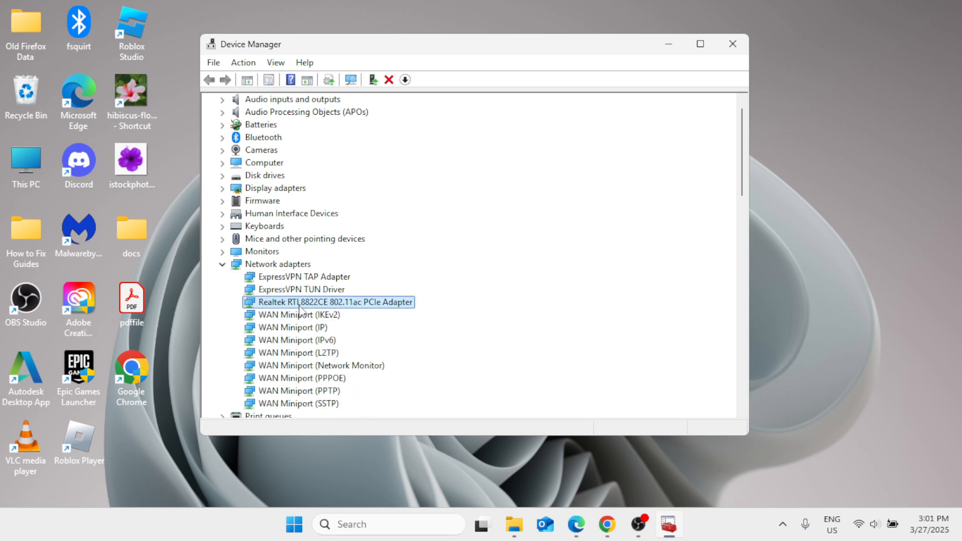
Step: Update the Realtek adapter's driver manually, installing the Microsoft version from the list of available drivers on the computer
right_click(299, 307)
click(321, 315)
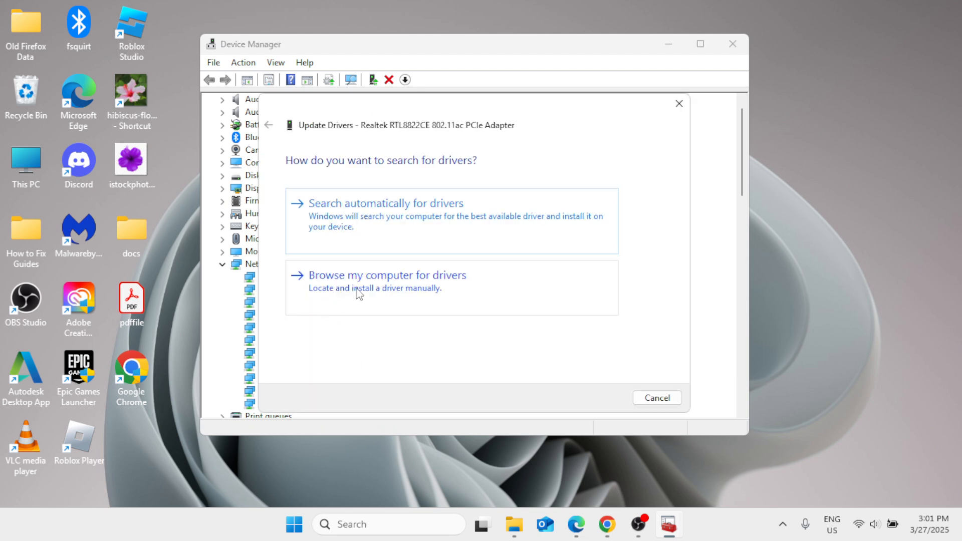
click(358, 292)
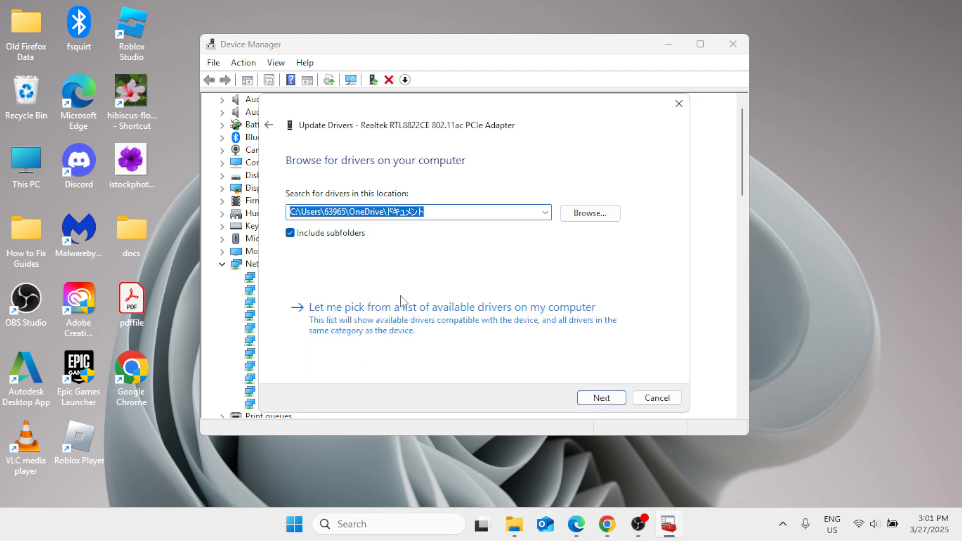
click(410, 343)
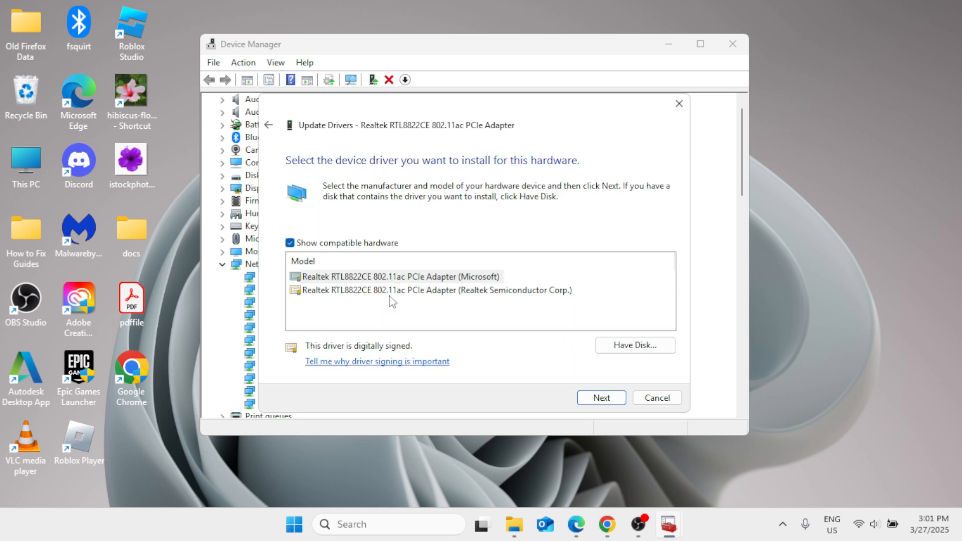
click(601, 397)
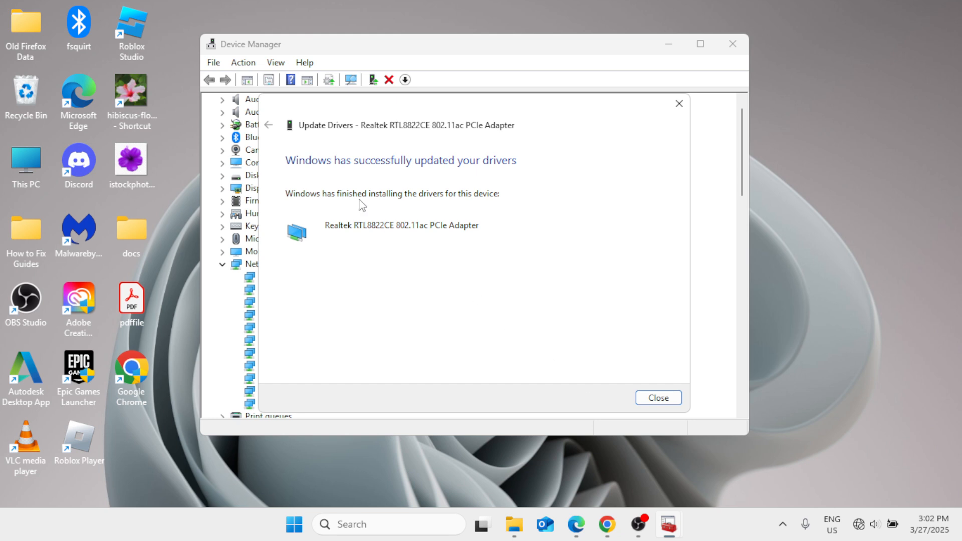
click(659, 398)
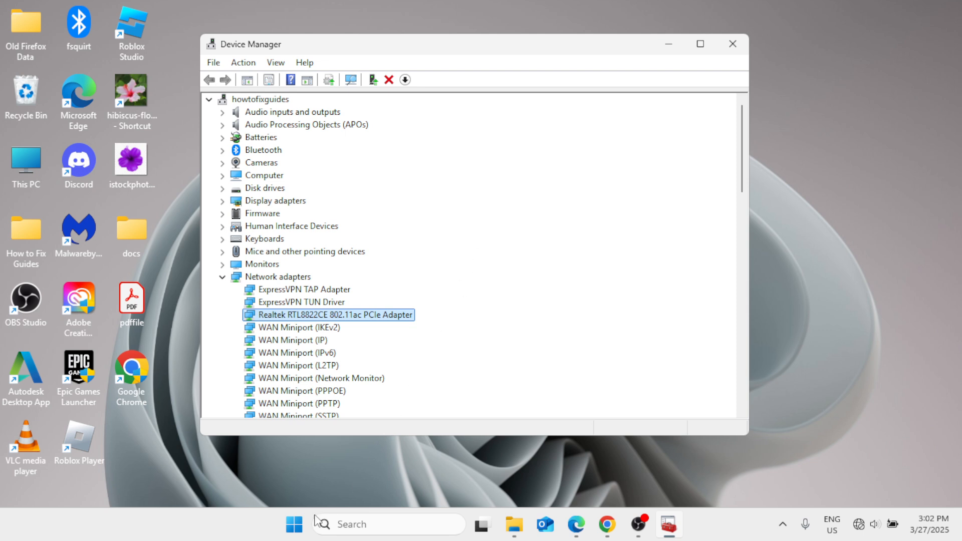
right_click(294, 524)
mouse_move(296, 463)
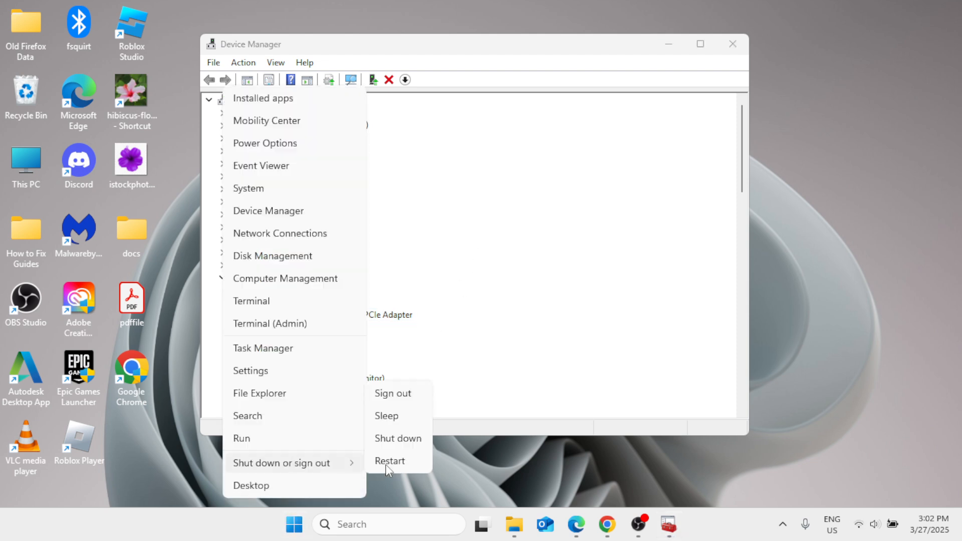
click(567, 257)
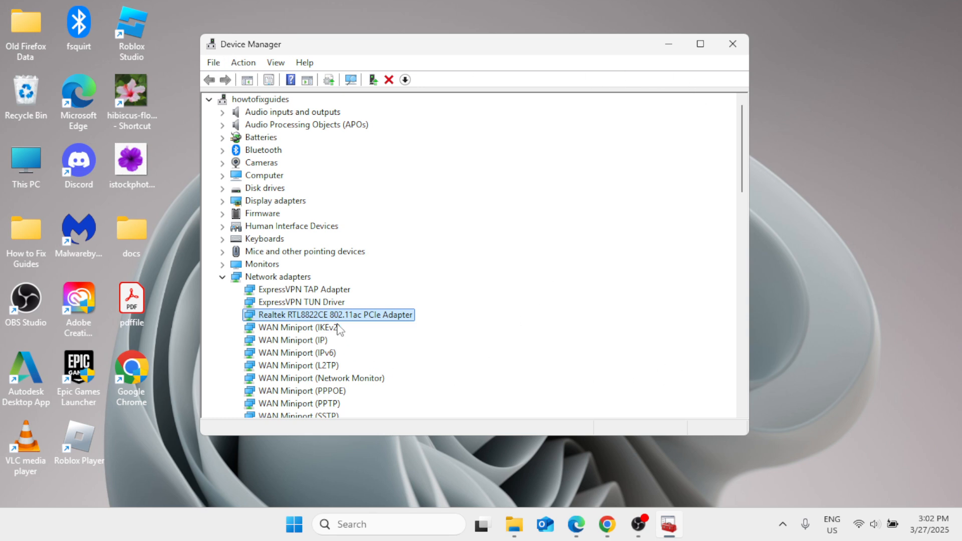
right_click(306, 317)
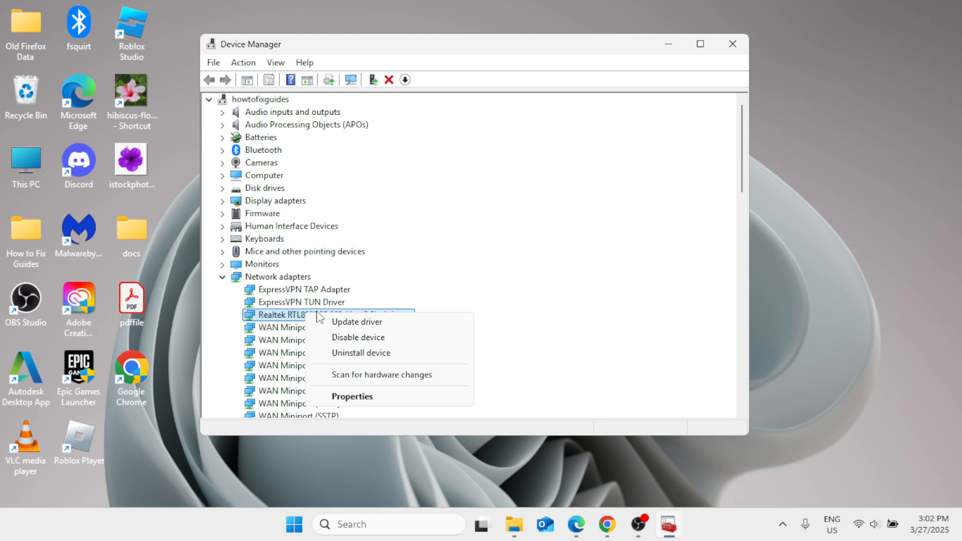
click(363, 352)
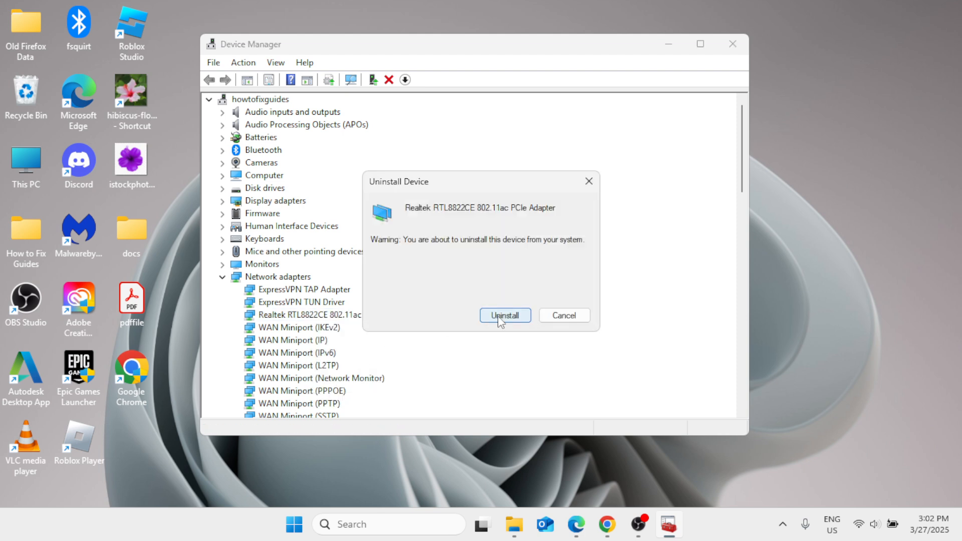
right_click(295, 524)
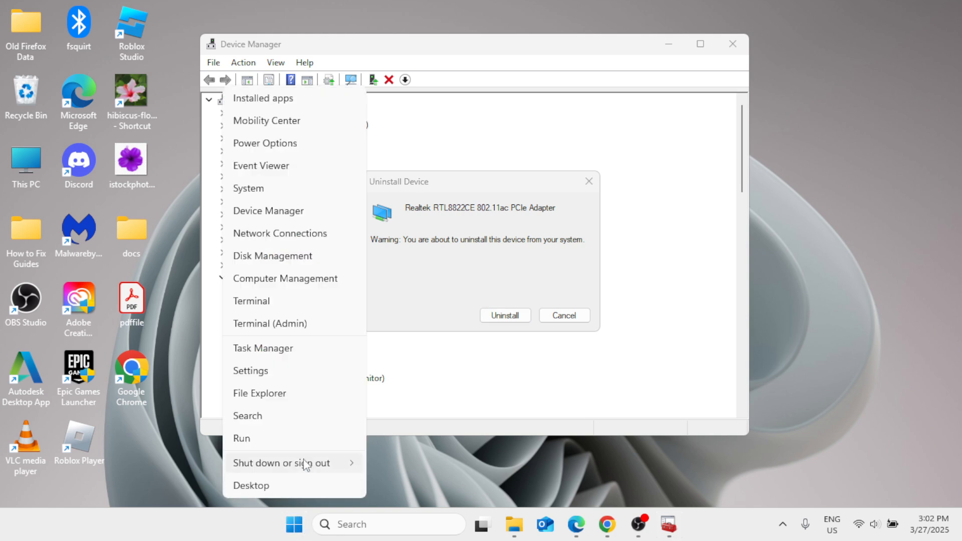
click(554, 379)
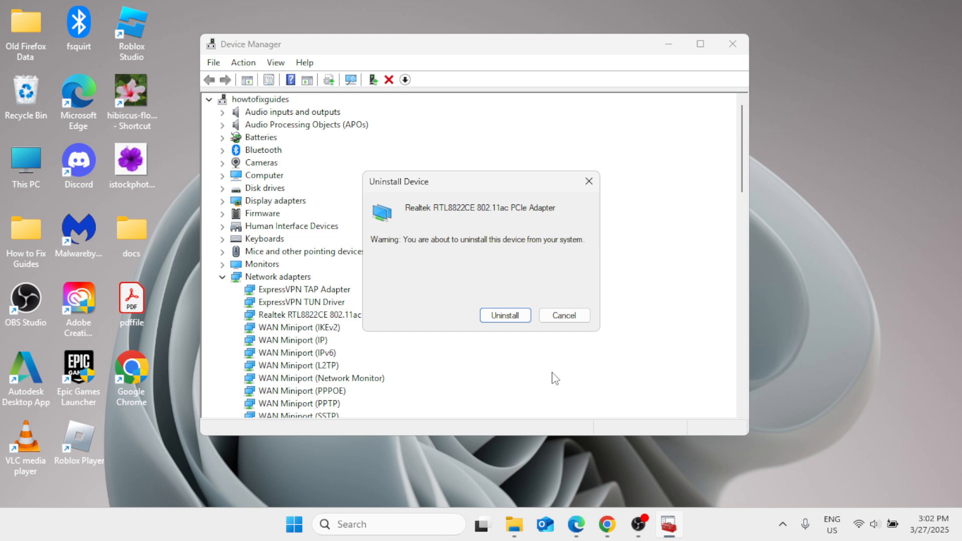
click(564, 323)
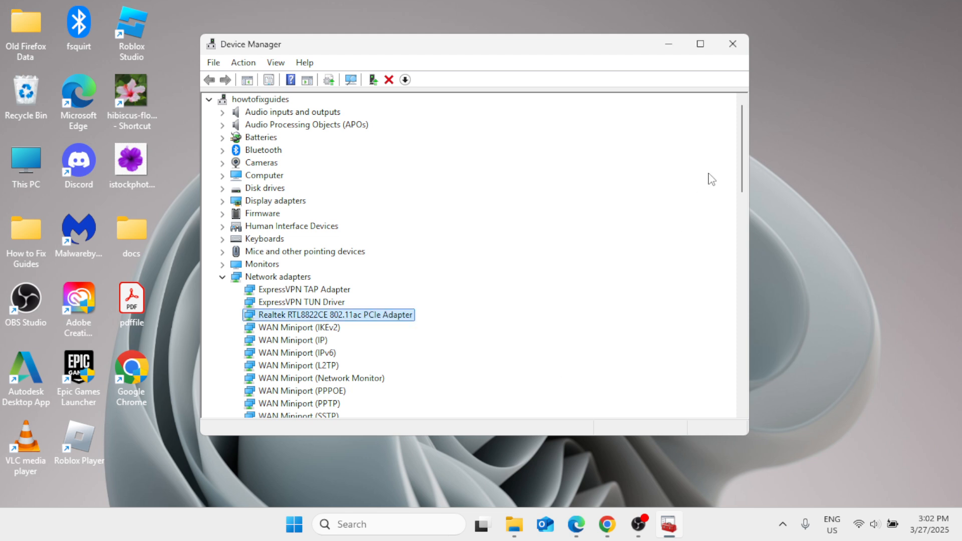
Step: Close Device Manager and request a network reset in the advanced network settings of Windows Settings, up to its confirmation
click(722, 44)
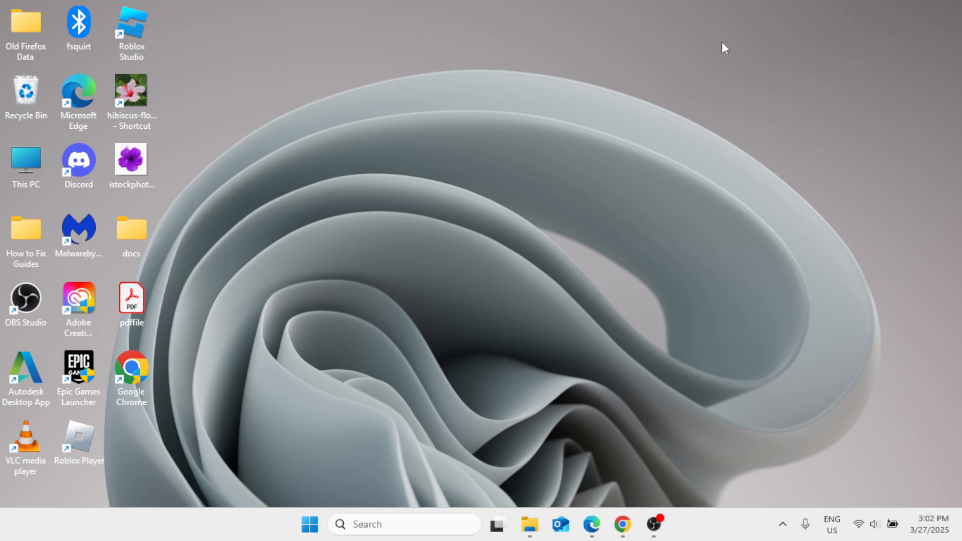
click(310, 524)
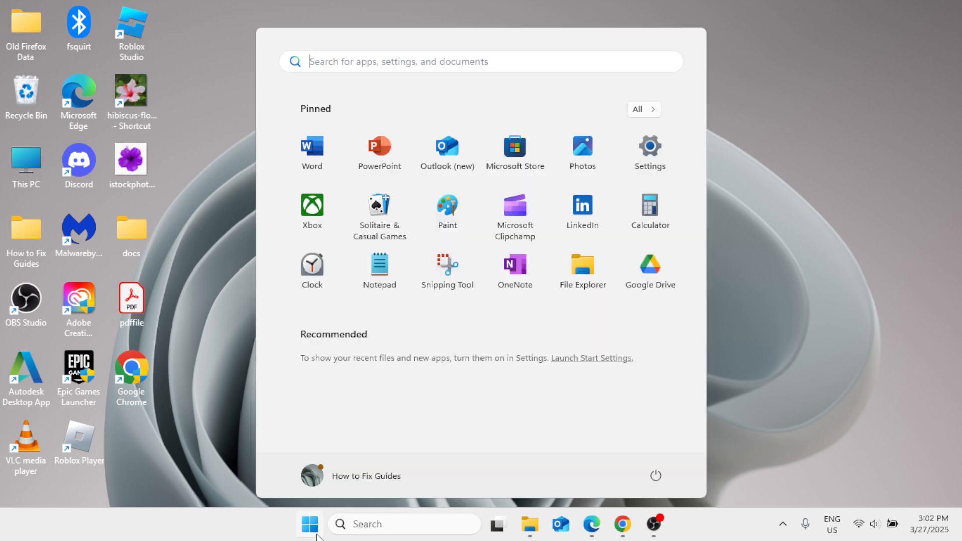
click(647, 171)
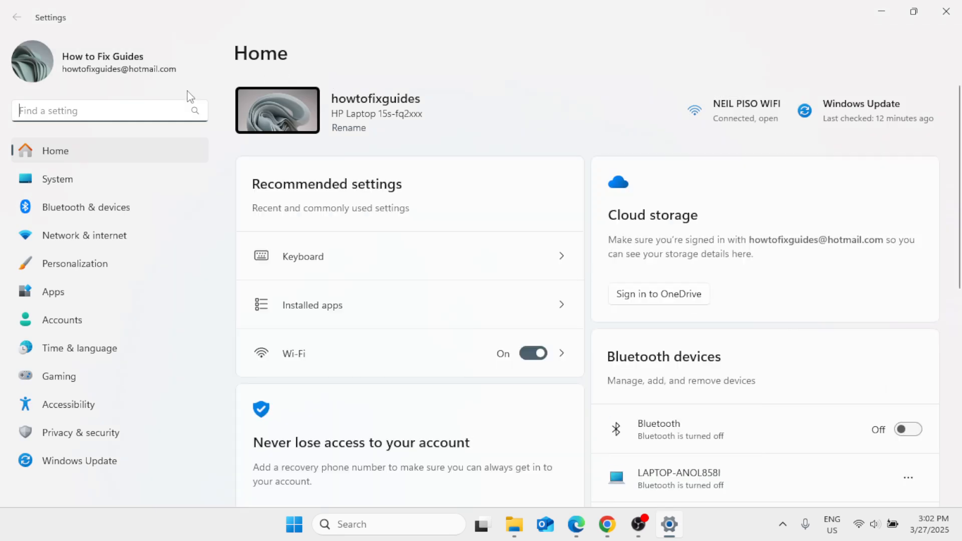
click(59, 235)
scroll(442, 276, down, 1)
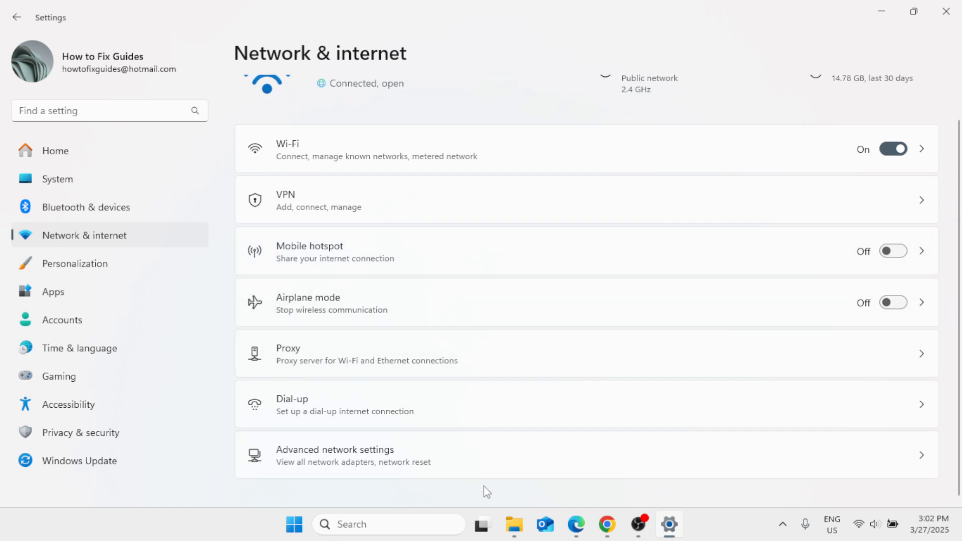
click(420, 463)
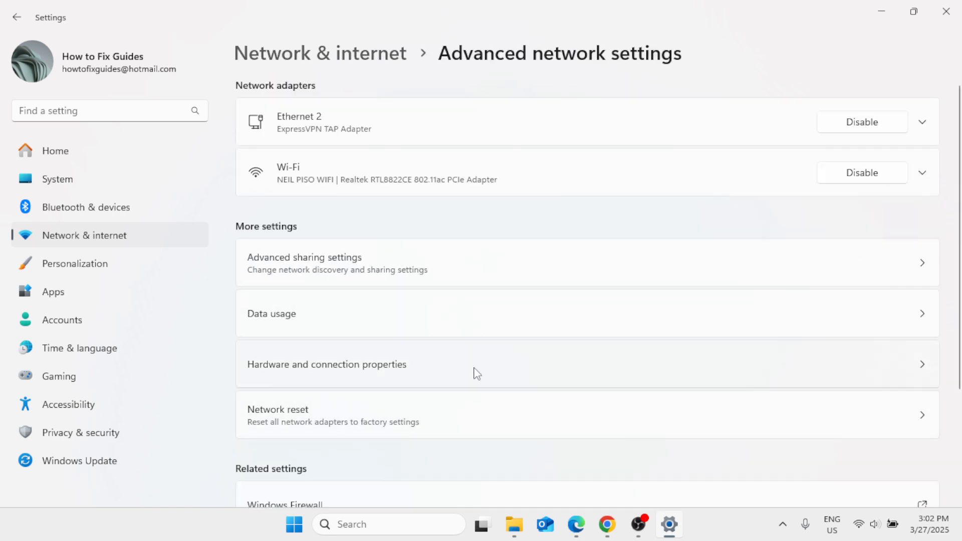
click(409, 432)
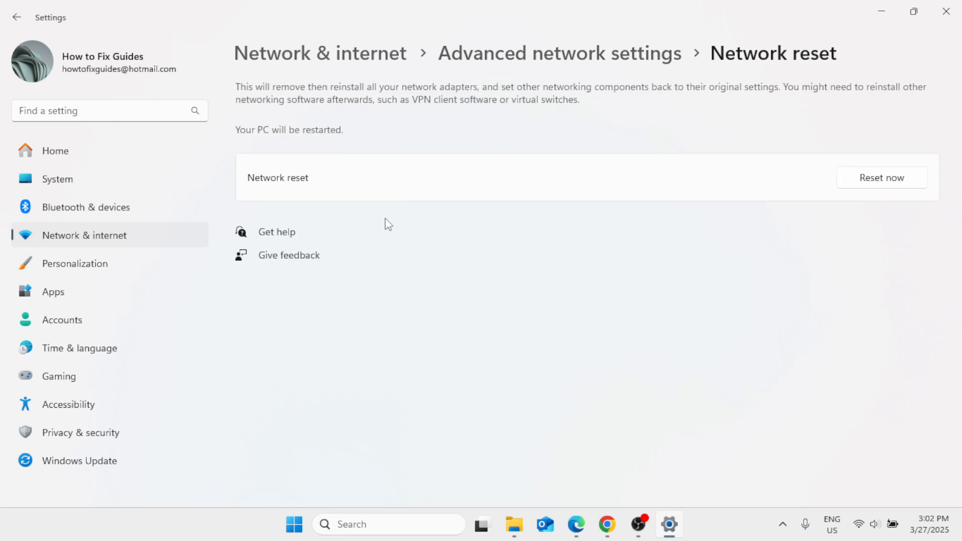
click(877, 184)
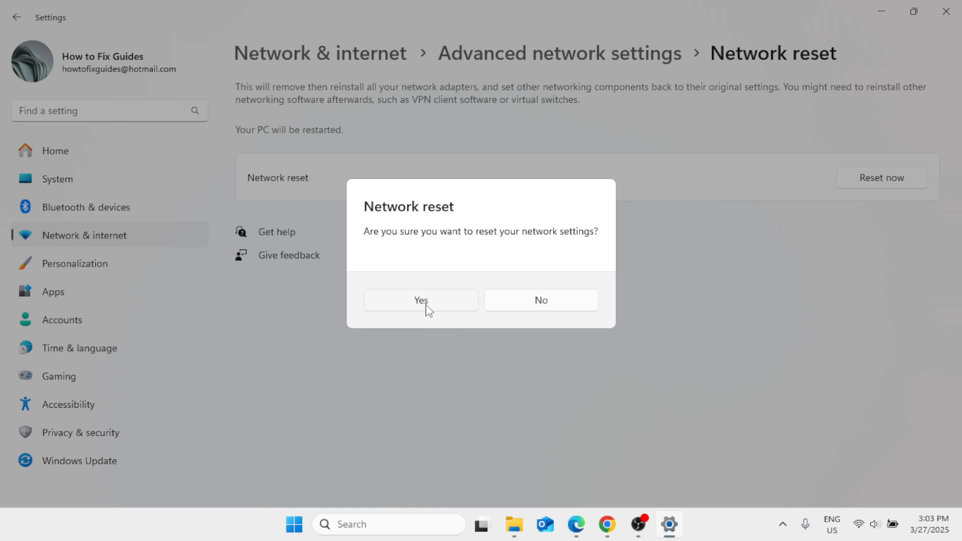
click(638, 522)
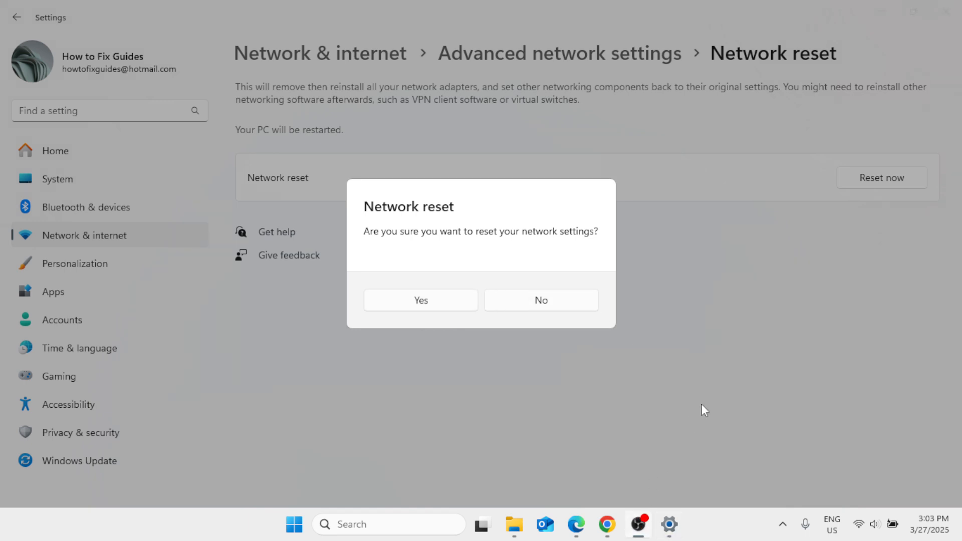